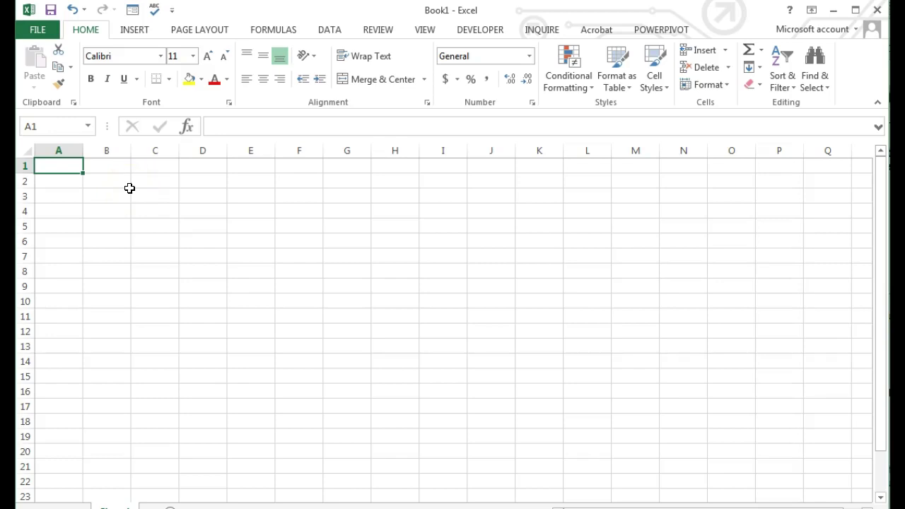
# Enter 1 and 2 in A1:A2 and extend the series to 10 in A10
pyautogui.write('1')
pyautogui.press('Return')
pyautogui.write('2')
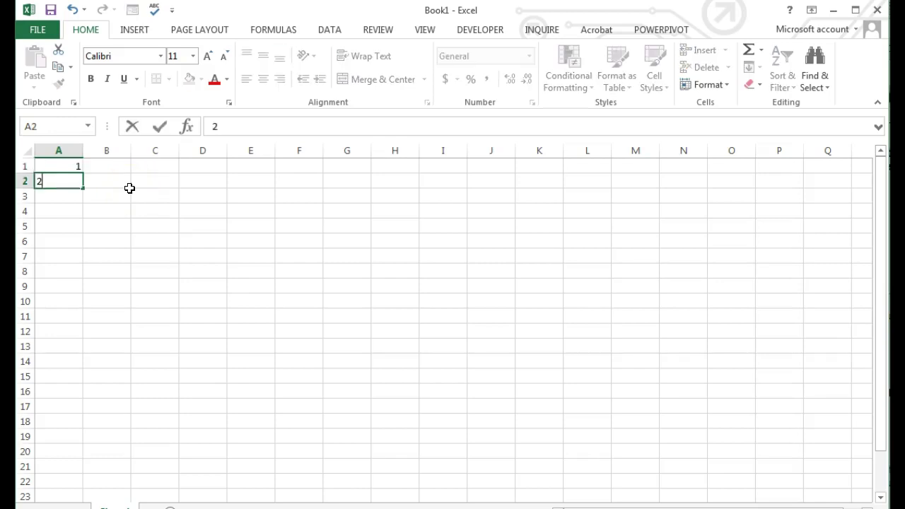
pyautogui.press('Return')
pyautogui.moveTo(66, 168); pyautogui.dragTo(66, 181)
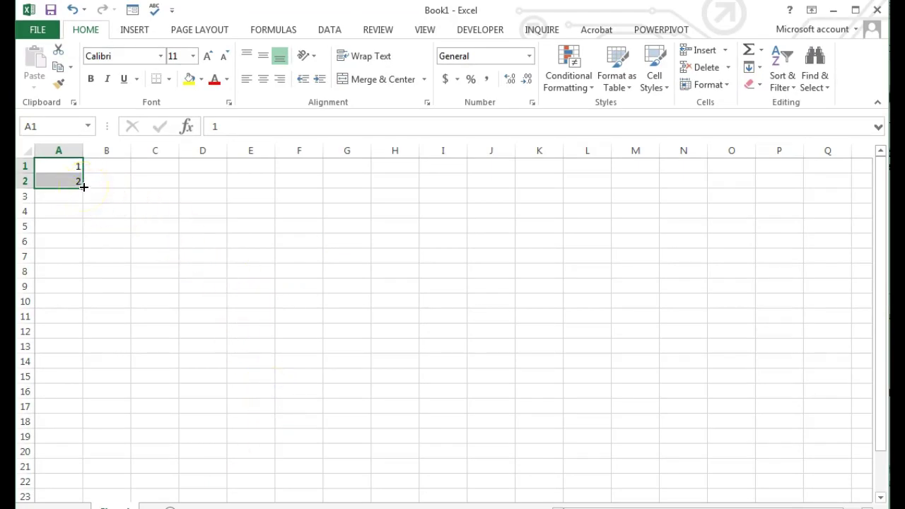
pyautogui.moveTo(83, 187); pyautogui.dragTo(75, 301)
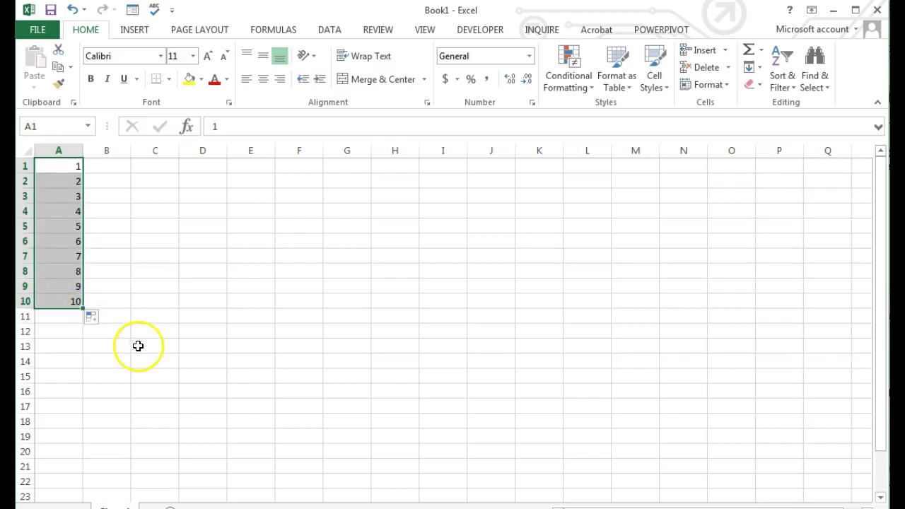
# Enter 3 and 6 in B1:B2 and extend the multiples of three to 30 in B10
pyautogui.click(106, 166)
pyautogui.write('3')
pyautogui.press('Return')
pyautogui.write('6')
pyautogui.press('Return')
pyautogui.moveTo(124, 167); pyautogui.dragTo(117, 321)
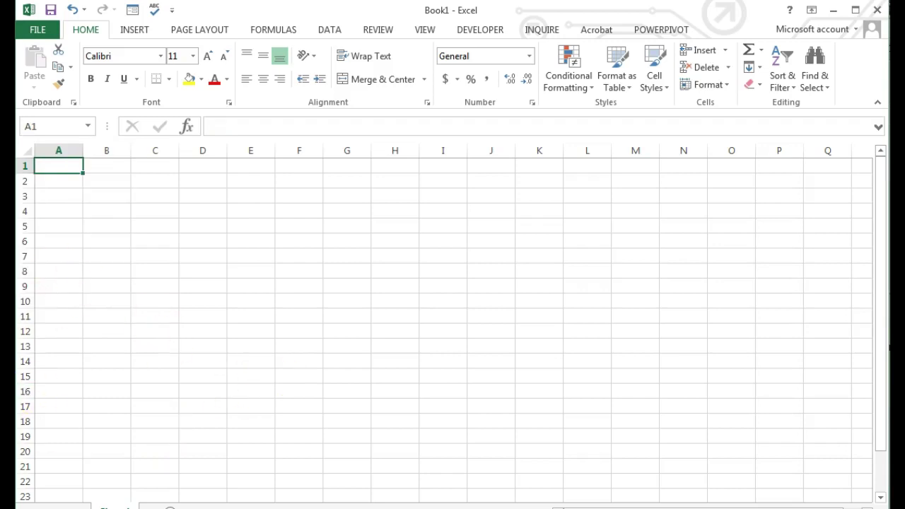
# Start column A with 1 and 2 and extend the number series down to A10
pyautogui.write('1')
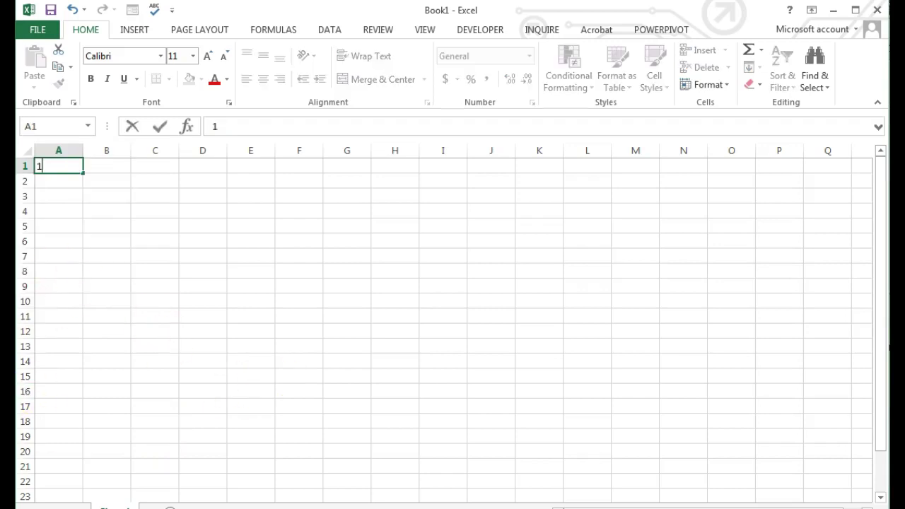
pyautogui.press('Return')
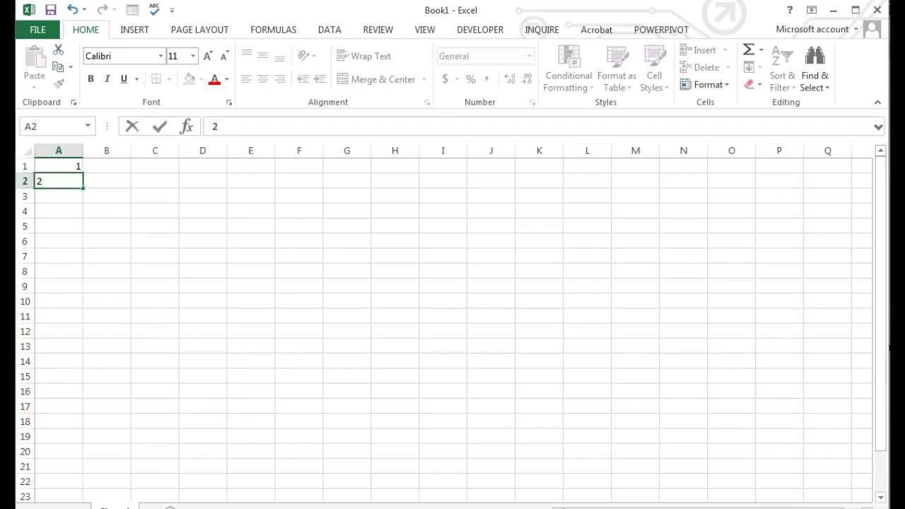
pyautogui.click(102, 241)
pyautogui.moveTo(66, 168); pyautogui.dragTo(87, 304)
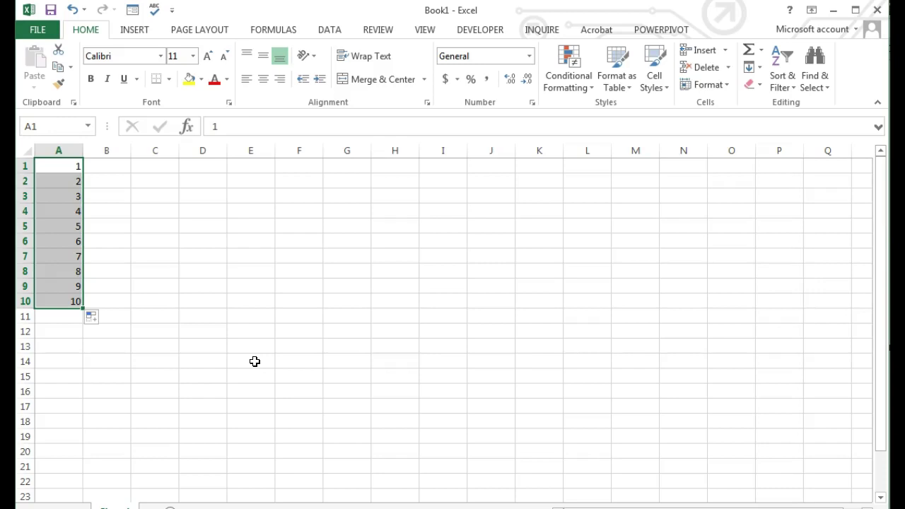
pyautogui.press('alt')
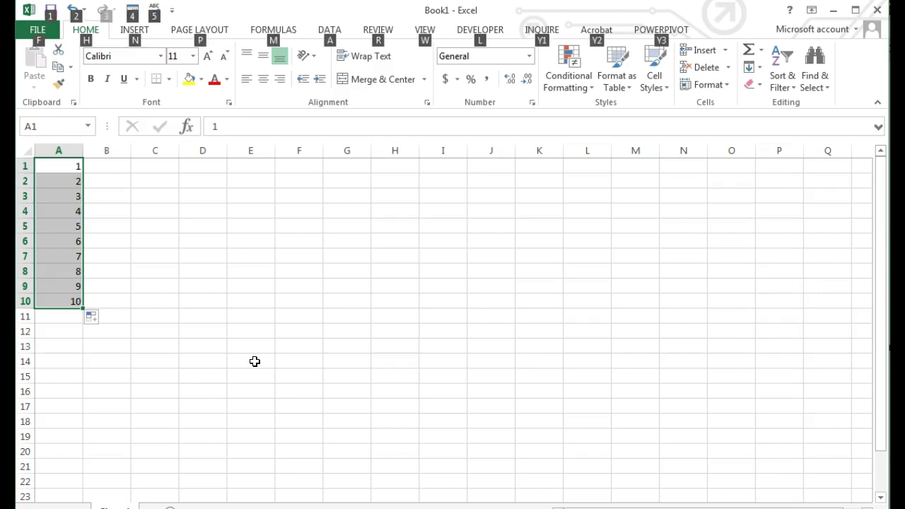
# Enter Mon in C1 and fill the weekday names Monday through Sunday across to I1
pyautogui.click(161, 164)
pyautogui.write('Monday')
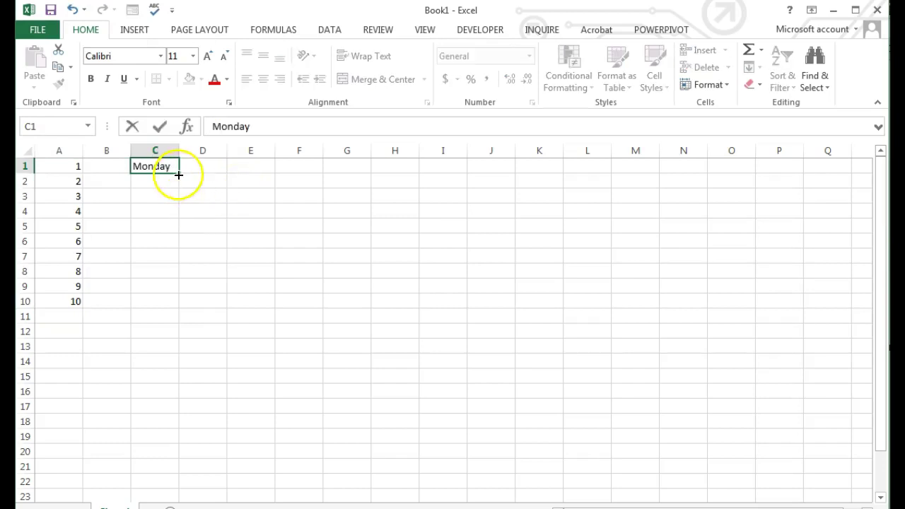
pyautogui.moveTo(178, 172); pyautogui.dragTo(449, 167)
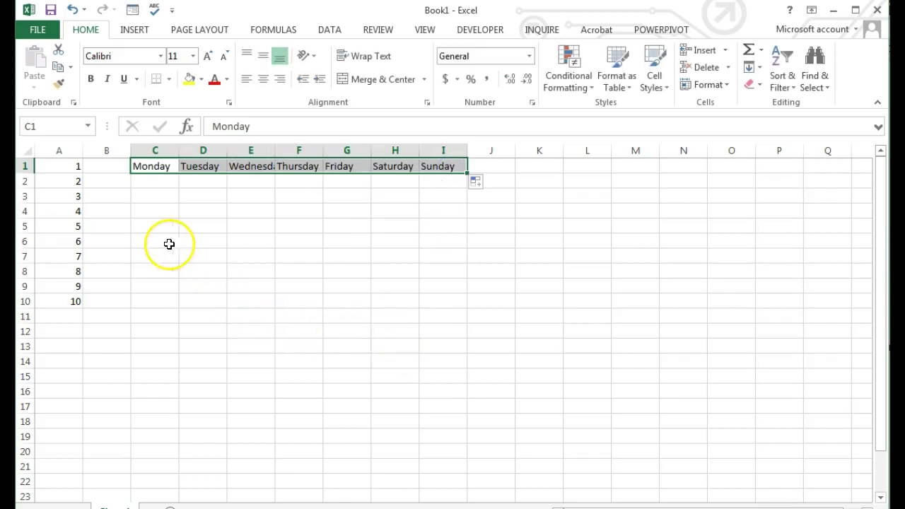
# Enter January in C4 and fill the months through May across to G4
pyautogui.click(151, 210)
pyautogui.write('January')
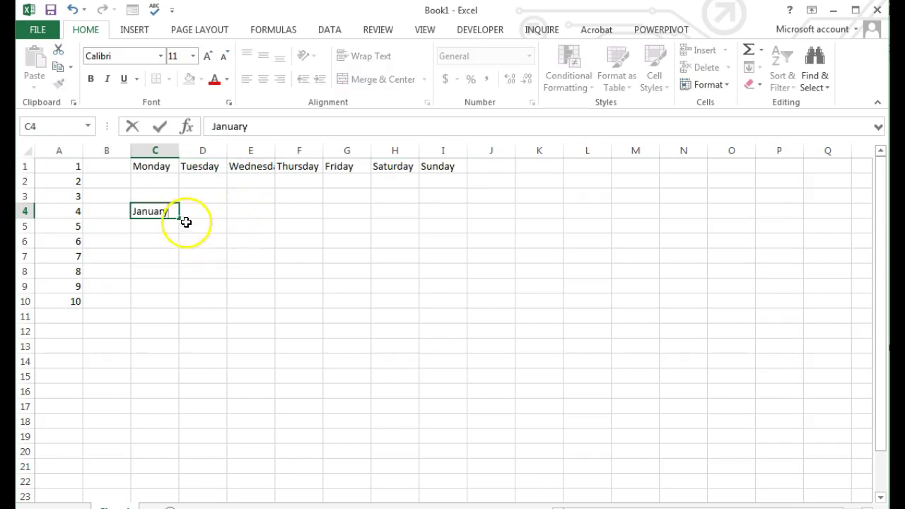
pyautogui.moveTo(179, 217); pyautogui.dragTo(369, 211)
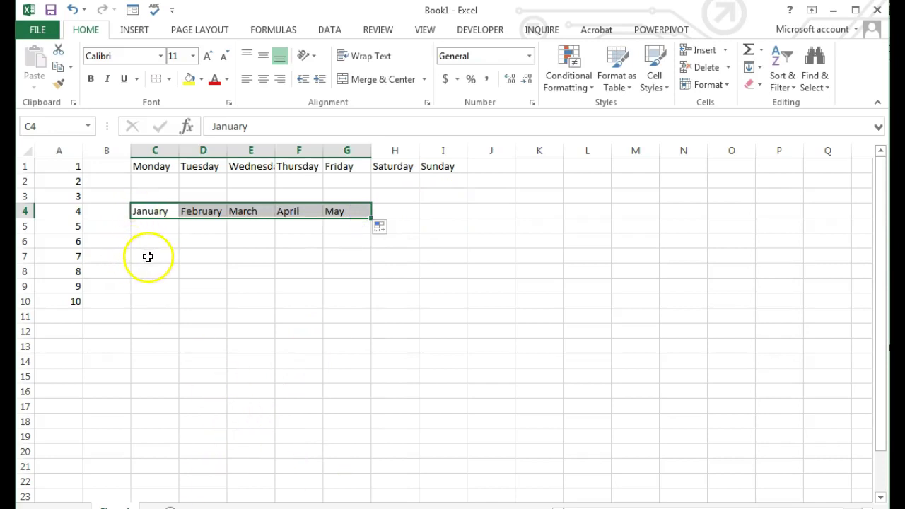
# Enter Monday in F8 and fill the weekdays down column F to row 16
pyautogui.click(299, 270)
pyautogui.write('Mon')
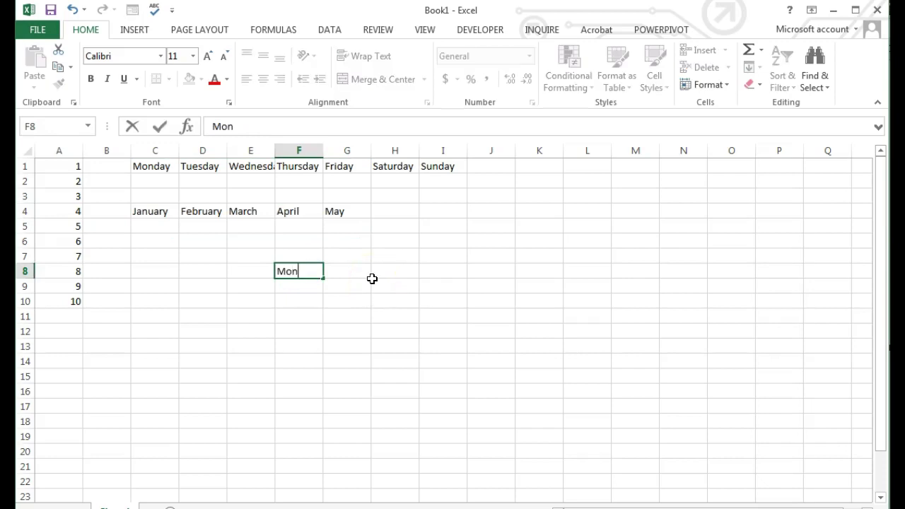
pyautogui.write('day')
pyautogui.moveTo(323, 278); pyautogui.dragTo(346, 391)
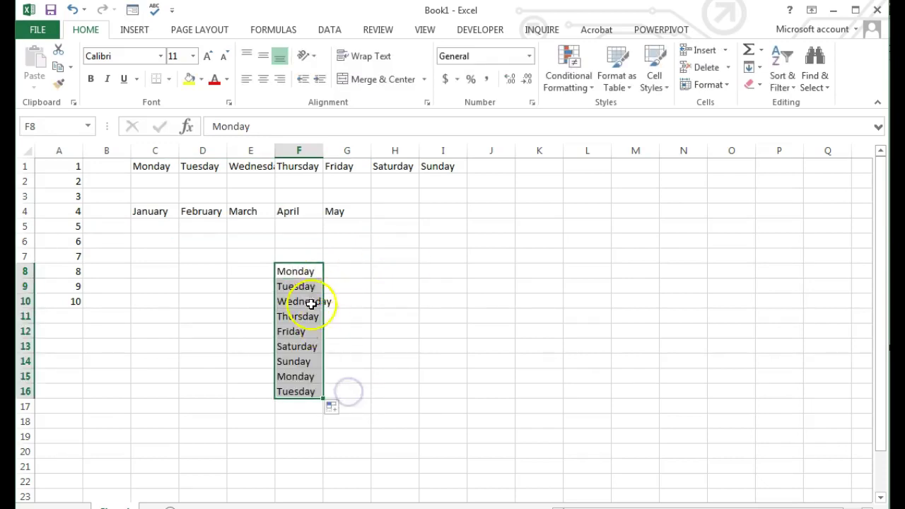
# Fill weekdays leftward and upward from F8, then clear the unwanted names in C6:E8
pyautogui.click(299, 271)
pyautogui.moveTo(322, 277); pyautogui.dragTo(150, 289)
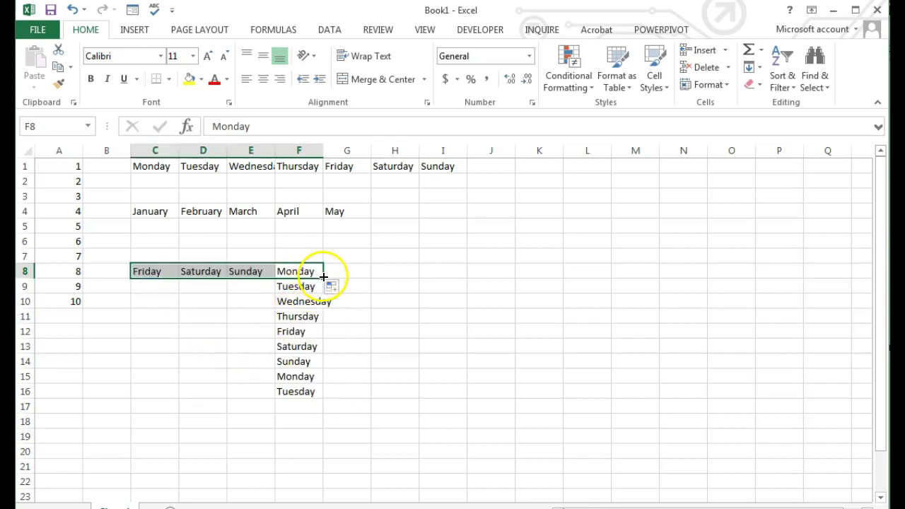
pyautogui.moveTo(323, 277); pyautogui.dragTo(316, 227)
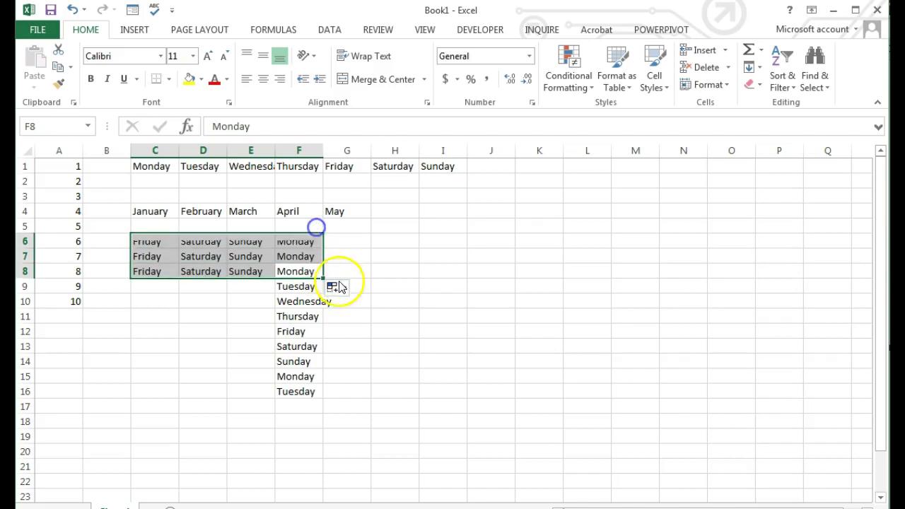
pyautogui.moveTo(151, 244); pyautogui.dragTo(230, 273)
pyautogui.press('Delete')
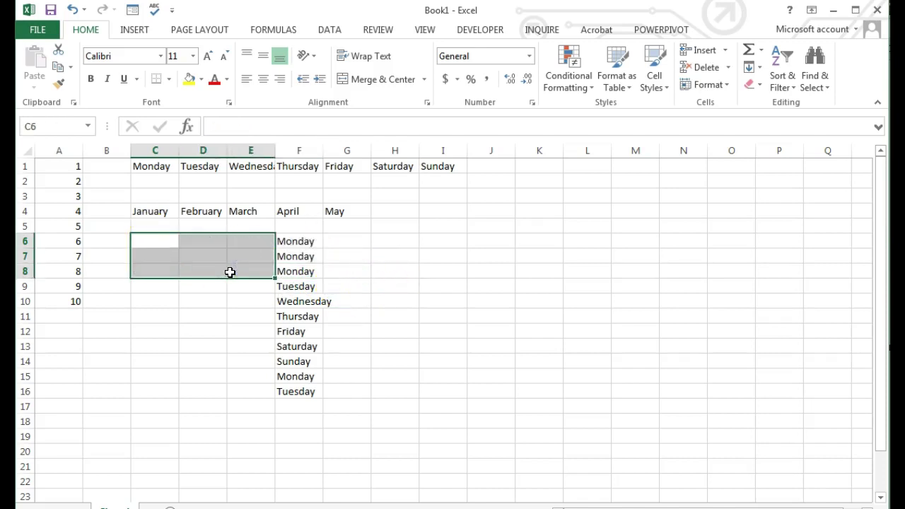
# Extend the weekdays upward from F8 so column F begins with Friday in F5
pyautogui.click(301, 270)
pyautogui.moveTo(324, 279); pyautogui.dragTo(315, 224)
pyautogui.click(439, 356)
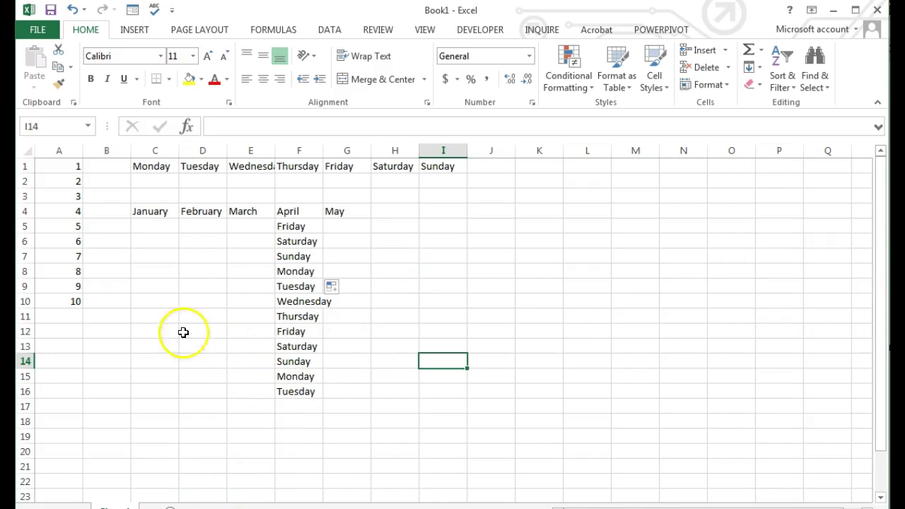
# Clear the earlier examples, then fill A1:A20 with invoice codes INV-001 through INV-020
pyautogui.moveTo(54, 166); pyautogui.dragTo(485, 420)
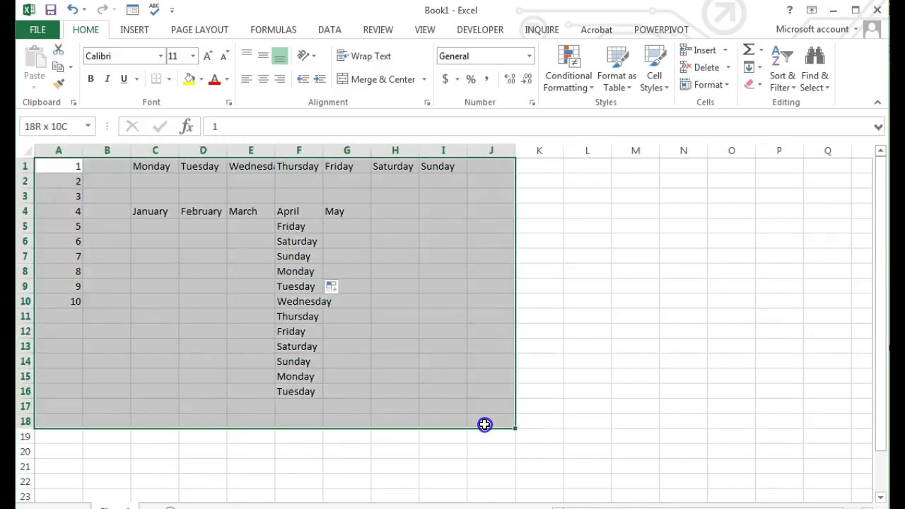
pyautogui.press('Delete')
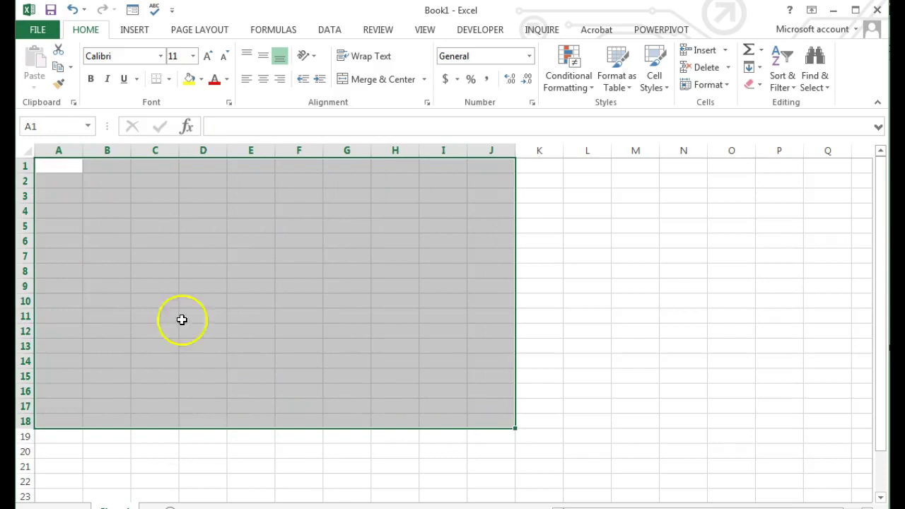
pyautogui.click(42, 165)
pyautogui.write('INV')
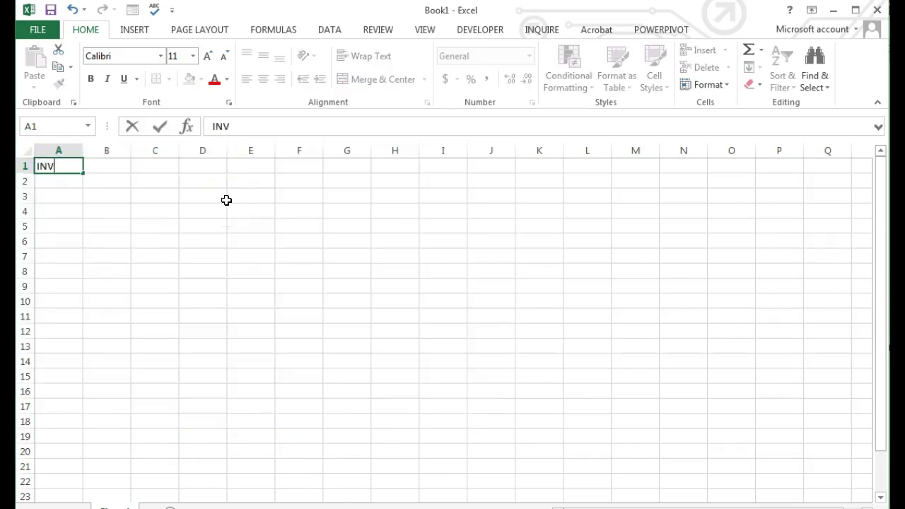
pyautogui.write('-001')
pyautogui.press('Return')
pyautogui.write('IN')
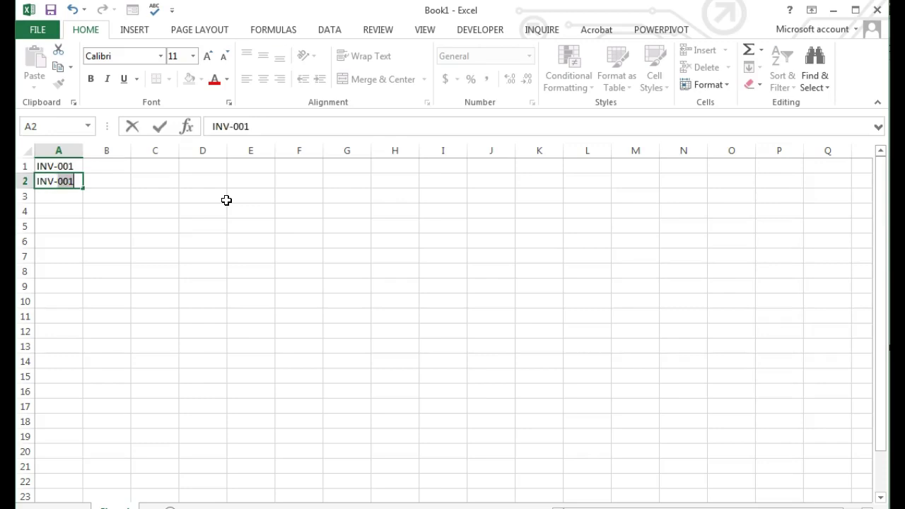
pyautogui.write('V-002')
pyautogui.moveTo(55, 168); pyautogui.dragTo(57, 456)
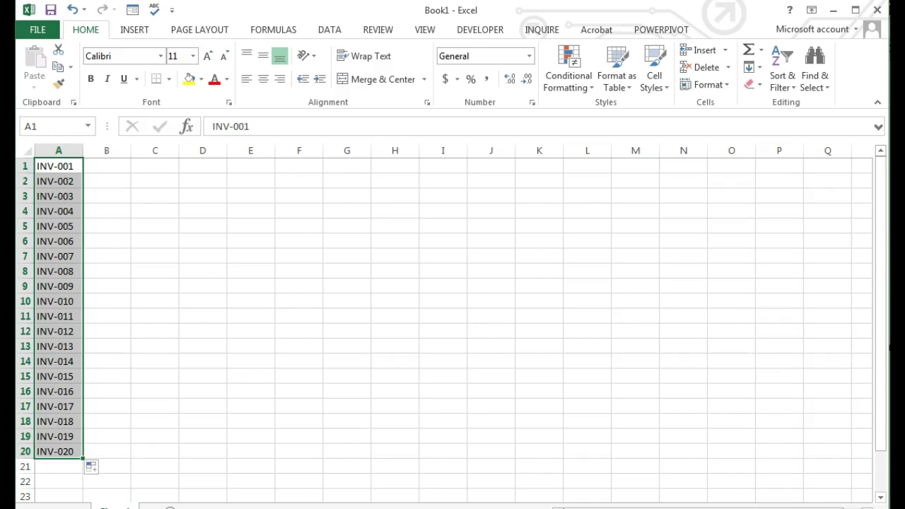
# Clear the whole sheet and enter the date 10/8 (8-Oct) in A1
pyautogui.hotkey('ctrl', 'a')
pyautogui.press('Delete')
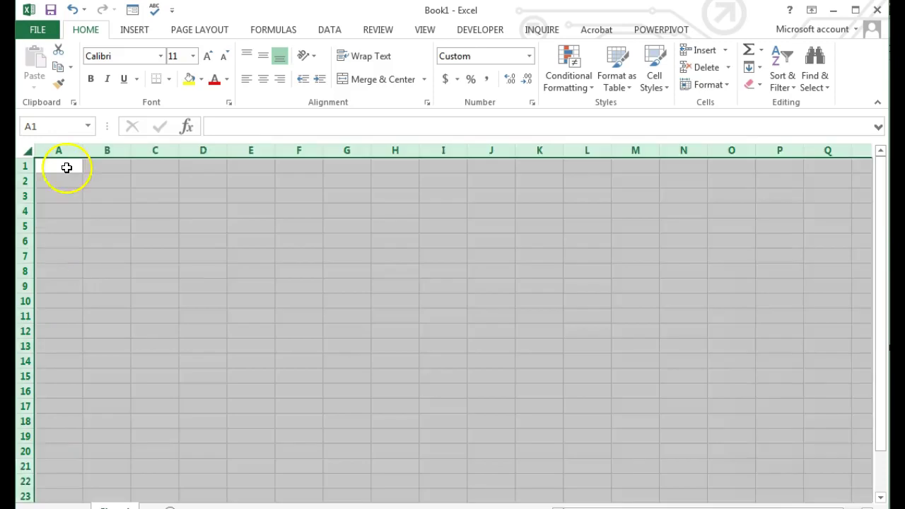
pyautogui.click(67, 167)
pyautogui.write('10')
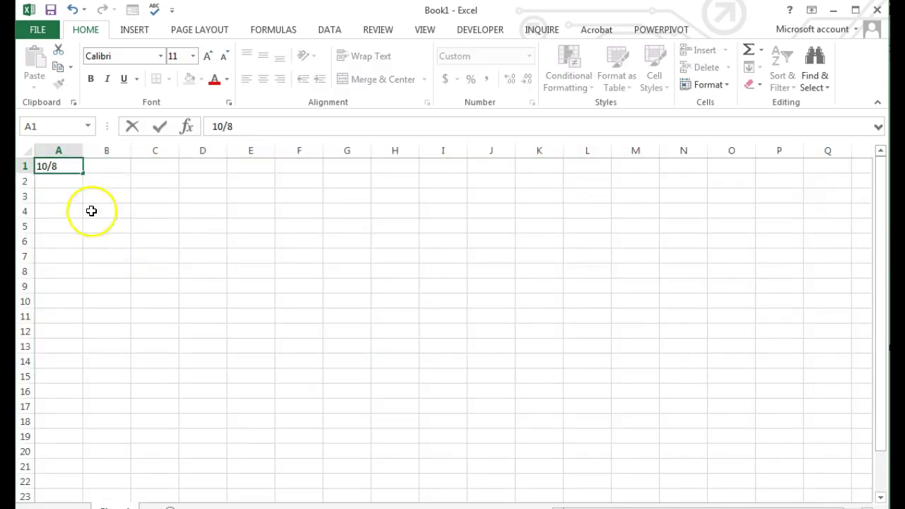
pyautogui.write('/8')
pyautogui.hotkey('ctrl', 'Return')
# Extend the dates down column A as a Fill Weekdays series, skipping weekends
pyautogui.moveTo(84, 173); pyautogui.dragTo(73, 456)
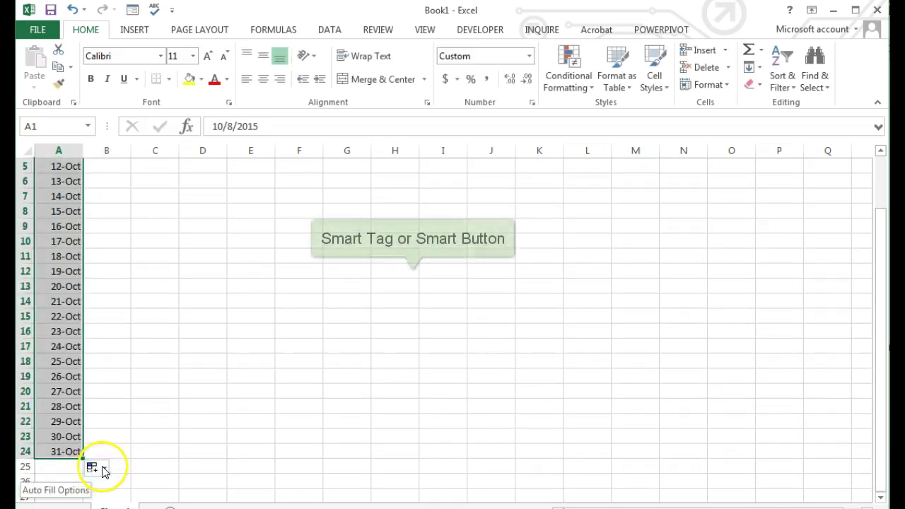
pyautogui.click(103, 469)
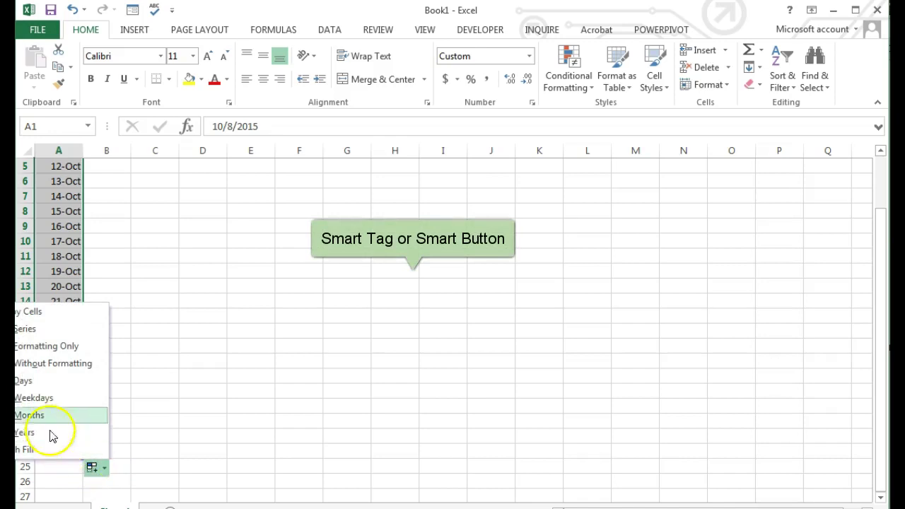
pyautogui.click(28, 398)
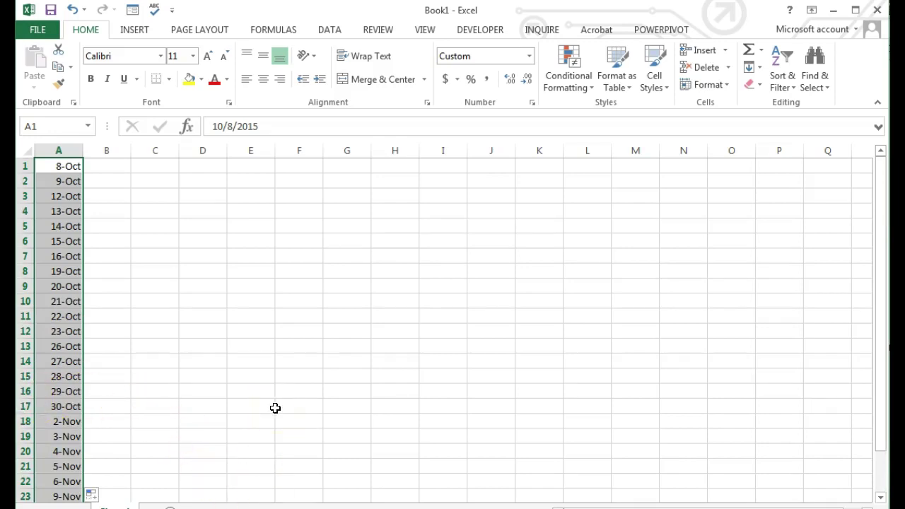
pyautogui.click(107, 167)
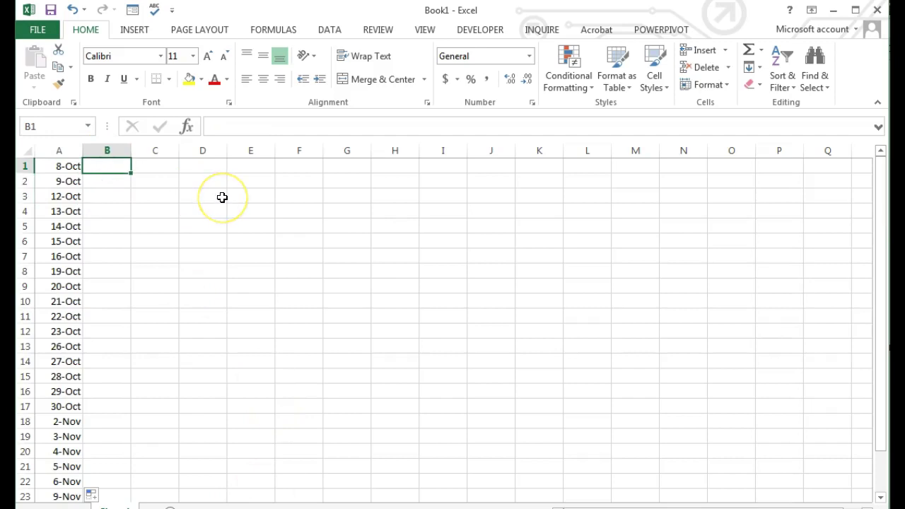
# Fill B1:B24 with weekday-only day names from Thursday to Tuesday using Fill Weekdays
pyautogui.write('Thursday')
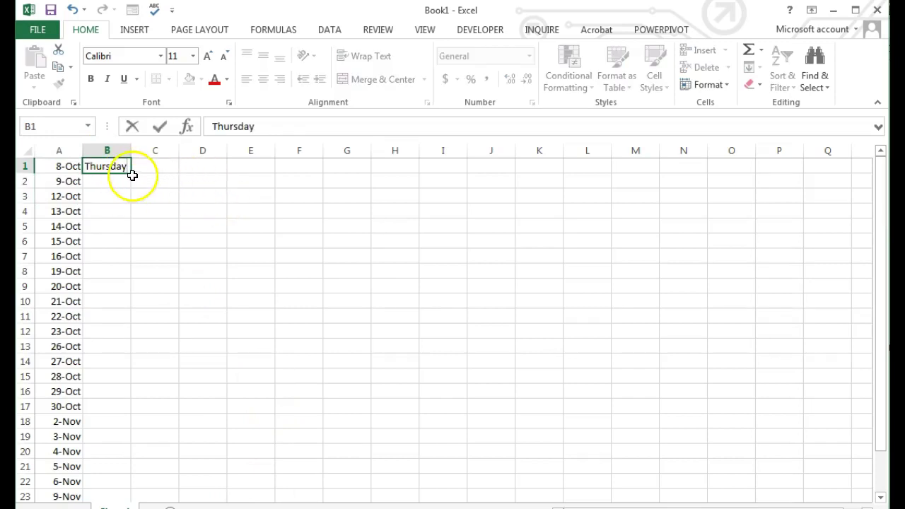
pyautogui.moveTo(132, 174); pyautogui.dragTo(135, 473)
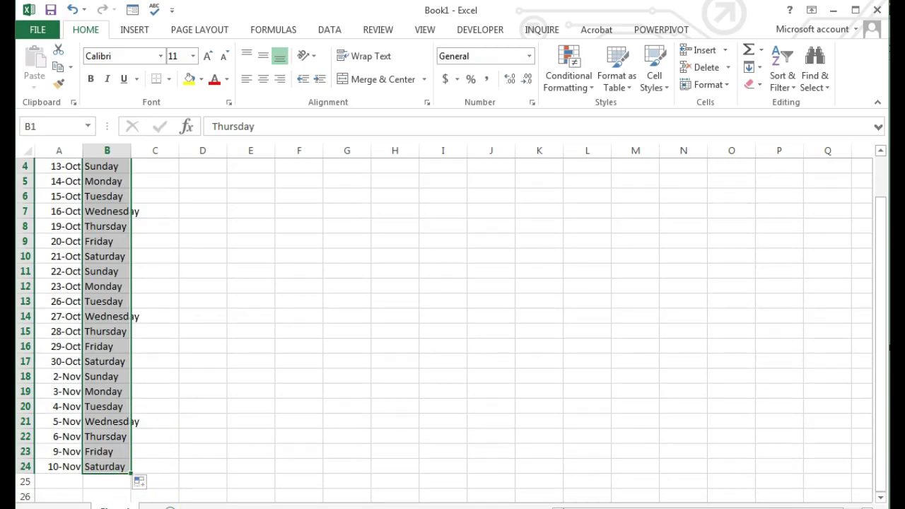
pyautogui.click(139, 484)
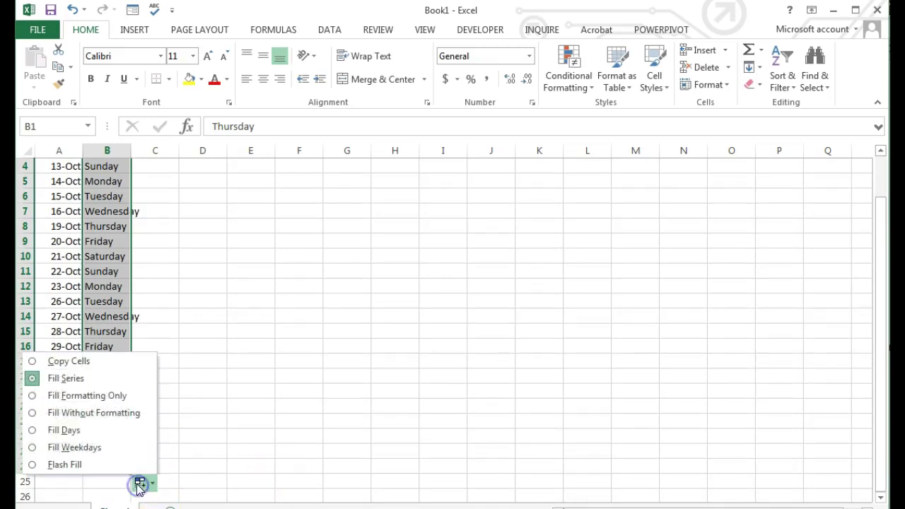
pyautogui.click(73, 448)
pyautogui.click(230, 304)
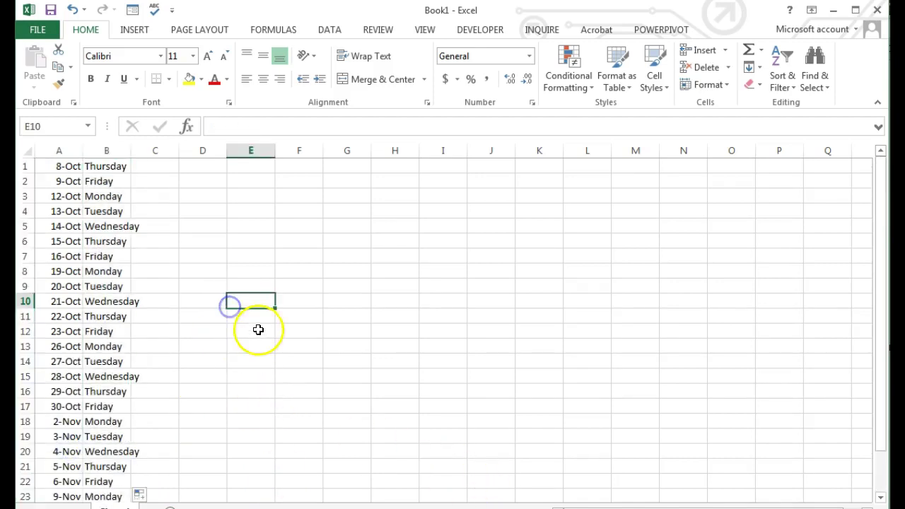
pyautogui.scroll(-3, 258, 330)
pyautogui.scroll(2, 258, 334)
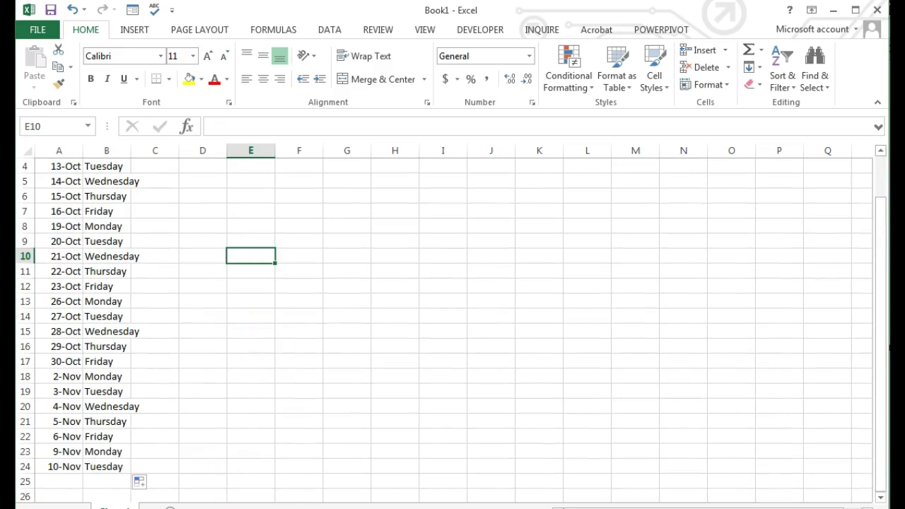